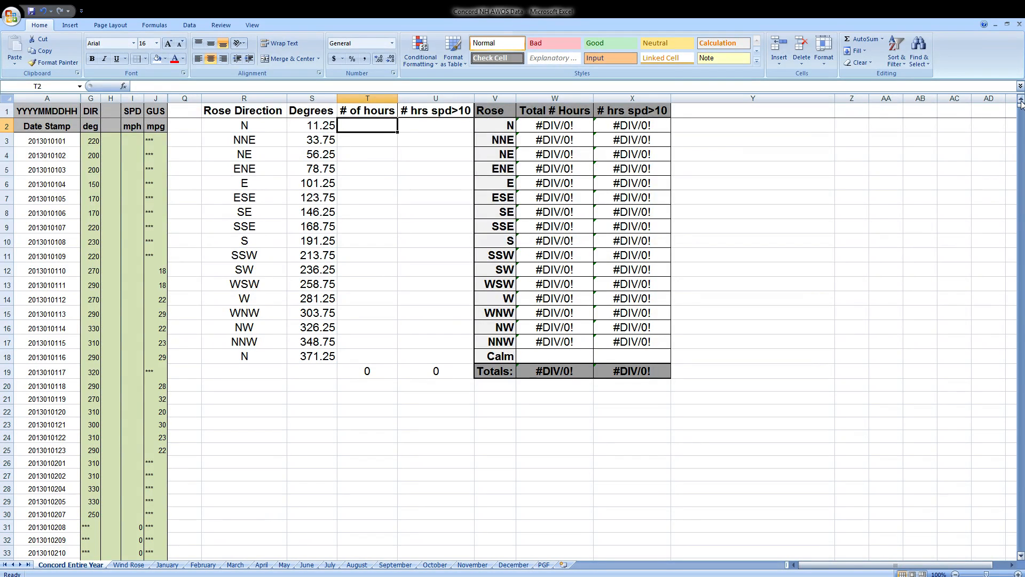
Review the DIR, SPD and GUS data columns and the Rose Direction and Degrees lists down to the NNW row.
{"action": "mouse_move", "coordinate": [1021, 107]}
{"action": "left_mouse_down"}
{"action": "mouse_move", "coordinate": [1023, 550]}
{"action": "mouse_move", "coordinate": [1022, 103]}
{"action": "left_mouse_up"}
{"action": "left_click", "coordinate": [94, 113]}
{"action": "left_click", "coordinate": [131, 112]}
{"action": "left_click", "coordinate": [165, 110]}
{"action": "left_click", "coordinate": [362, 125]}
{"action": "left_click_drag", "start_coordinate": [245, 126], "coordinate": [255, 342]}
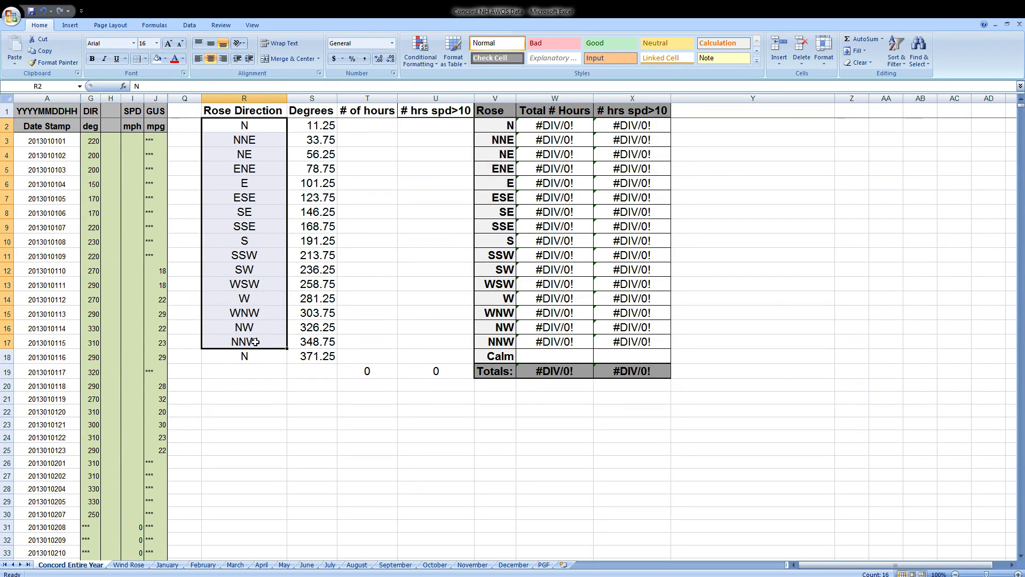
{"action": "left_click_drag", "start_coordinate": [302, 126], "coordinate": [320, 342]}
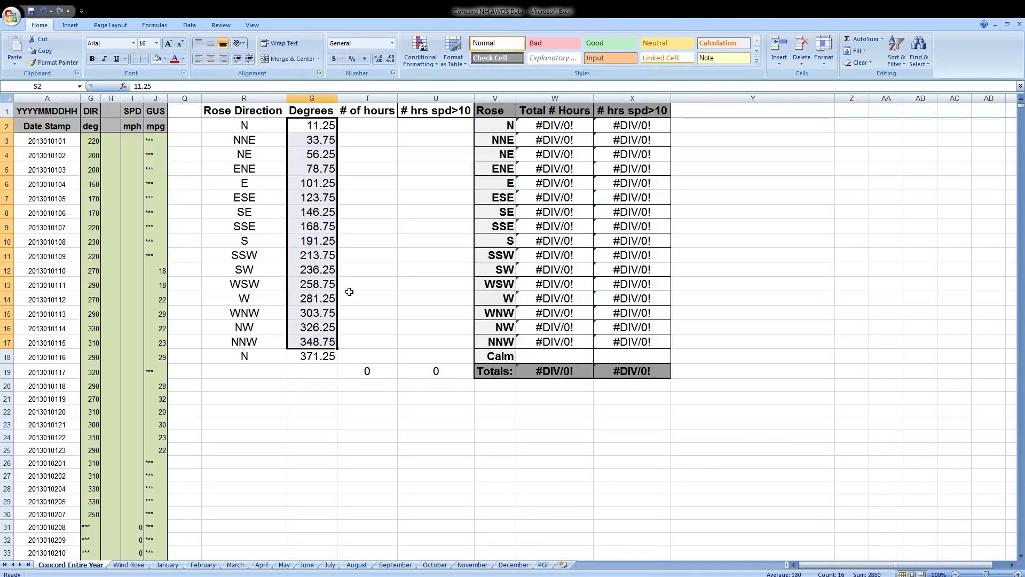
Enter =FREQUENCY(G:G,$S$2:$S$18) in cell T2 under # of hours.
{"action": "left_click", "coordinate": [367, 126]}
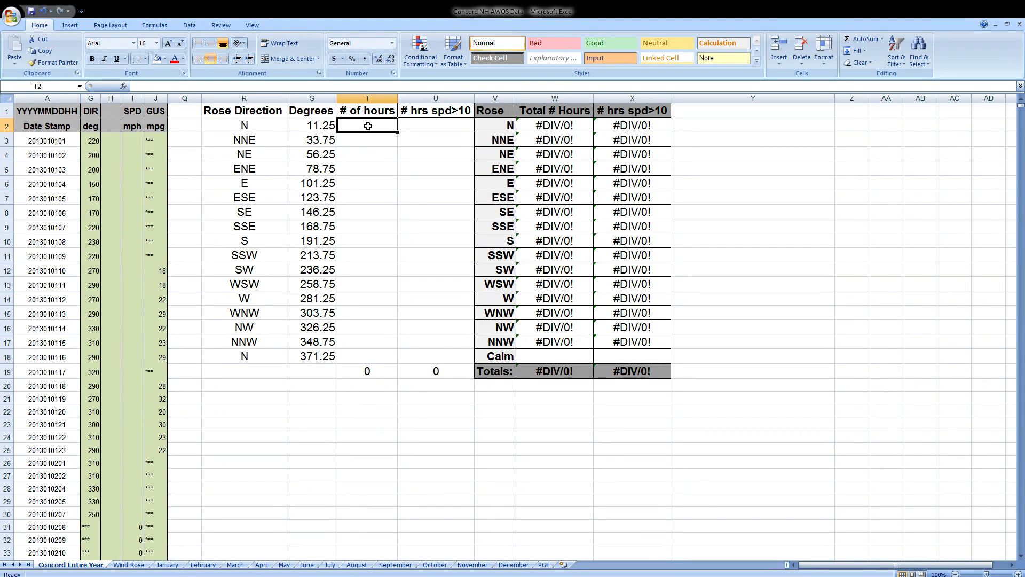
{"action": "type", "text": "="}
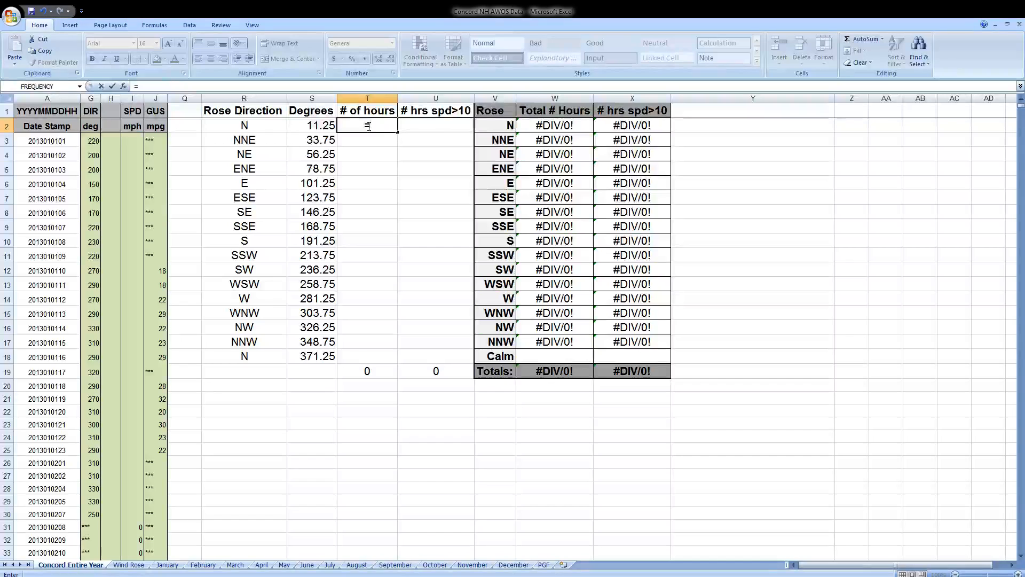
{"action": "type", "text": "FREQ"}
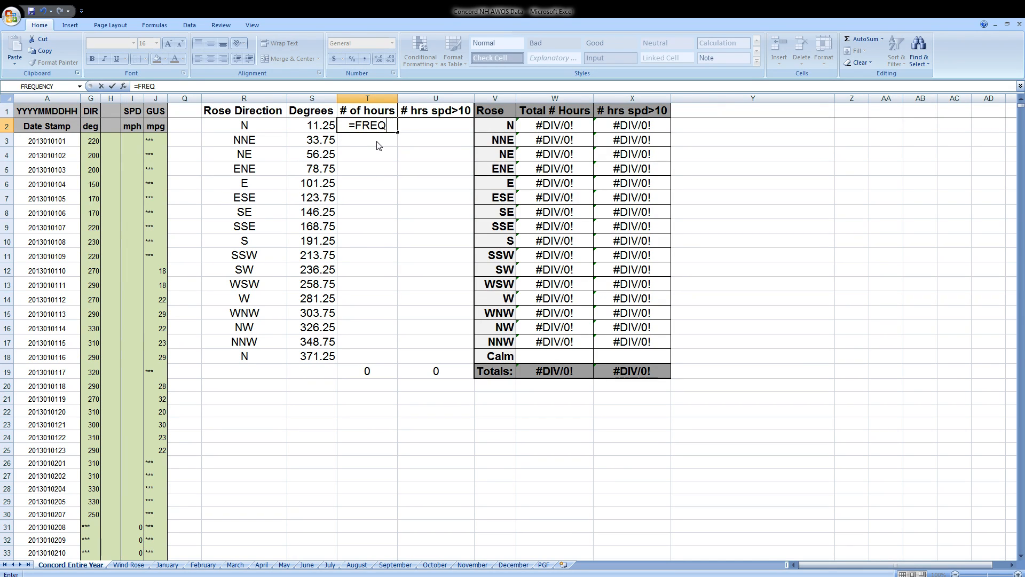
{"action": "type", "text": "UENCY("}
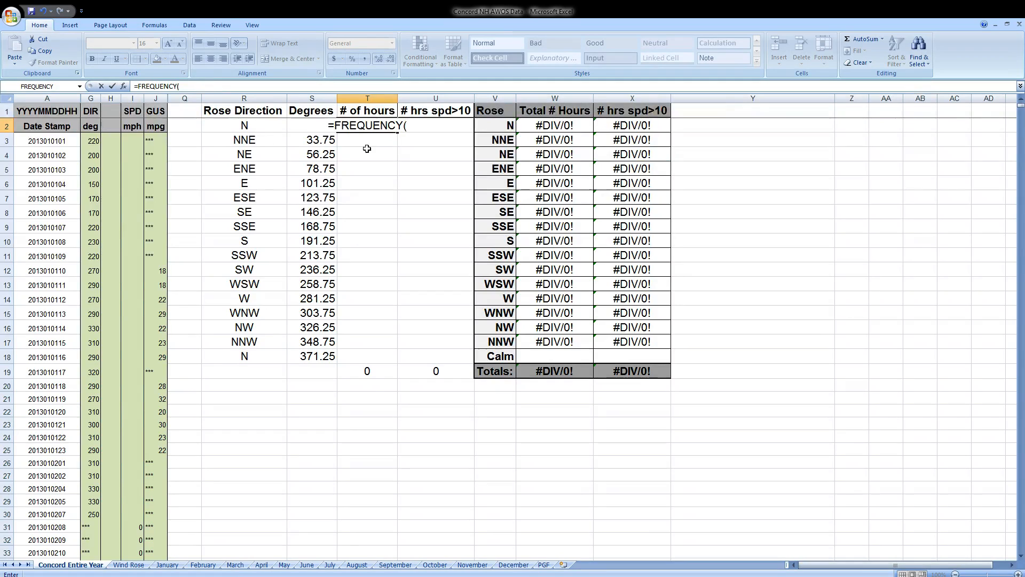
{"action": "left_click", "coordinate": [90, 98]}
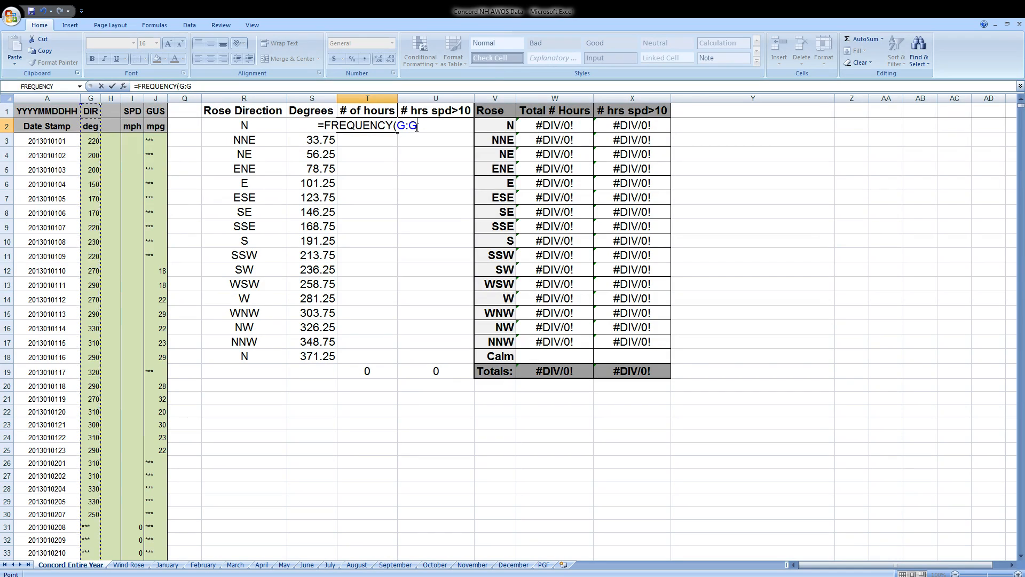
{"action": "type", "text": ","}
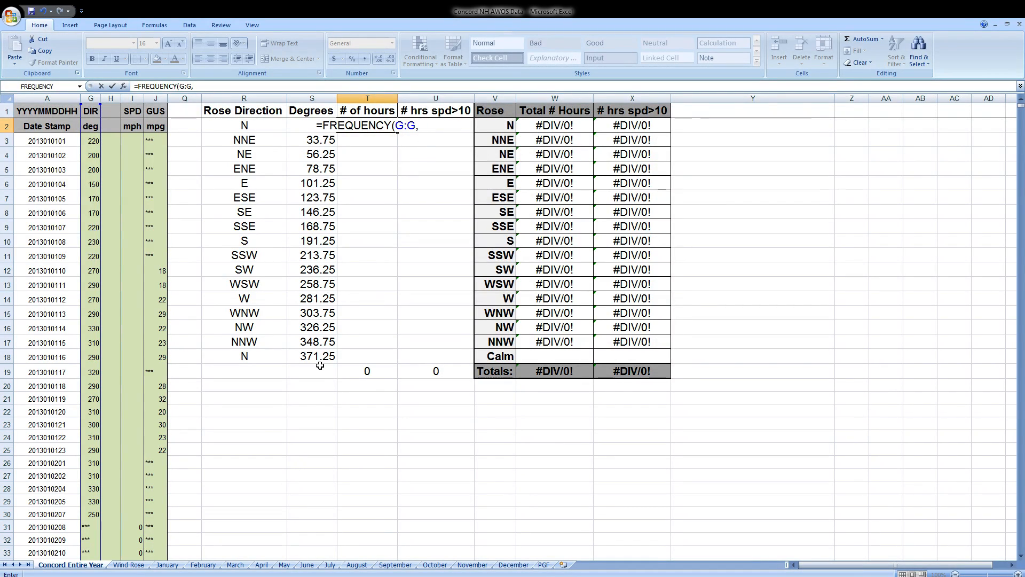
{"action": "left_click_drag", "start_coordinate": [320, 363], "coordinate": [307, 128]}
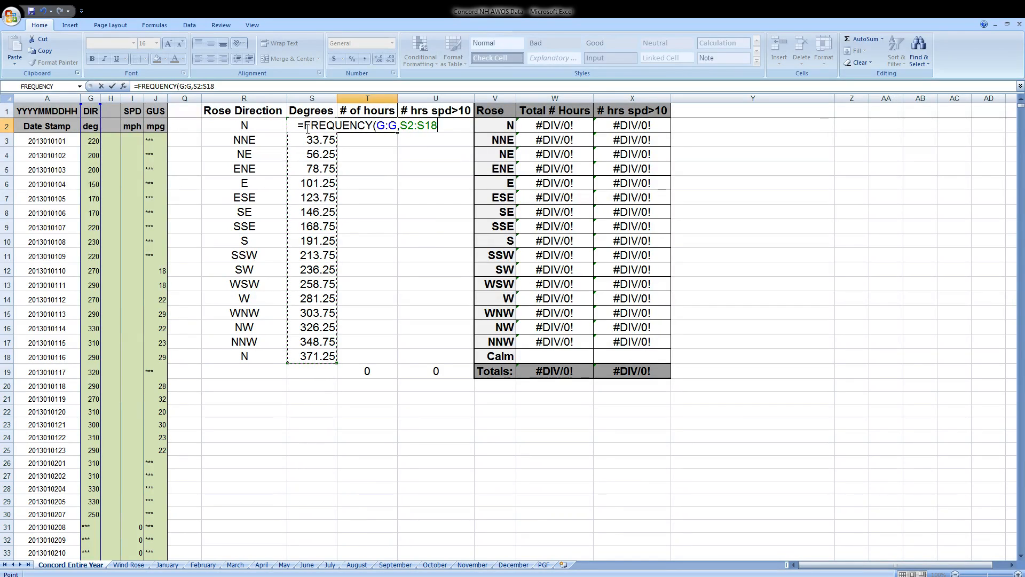
{"action": "key", "text": "F4"}
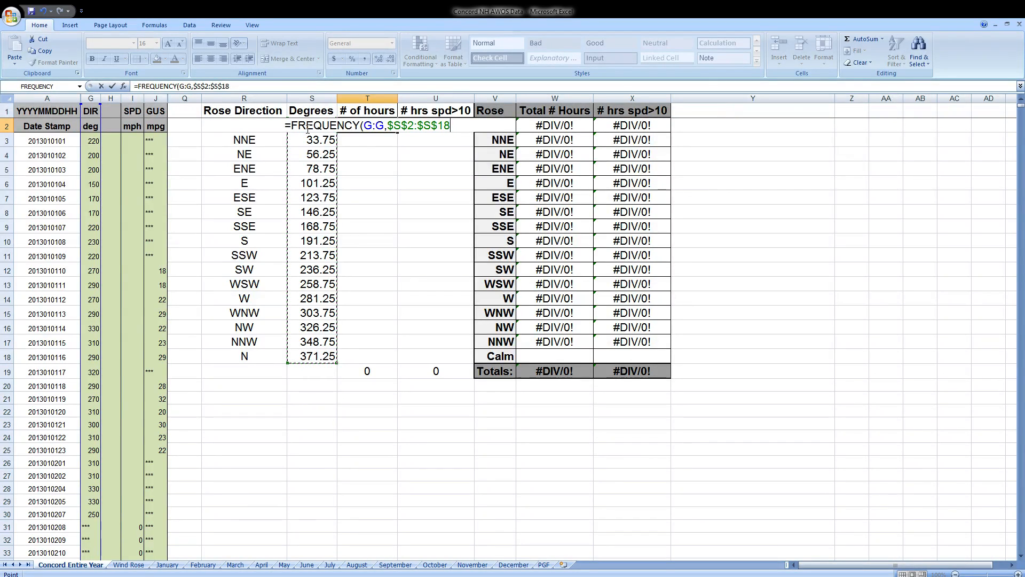
{"action": "type", "text": ")"}
{"action": "key", "text": "Return"}
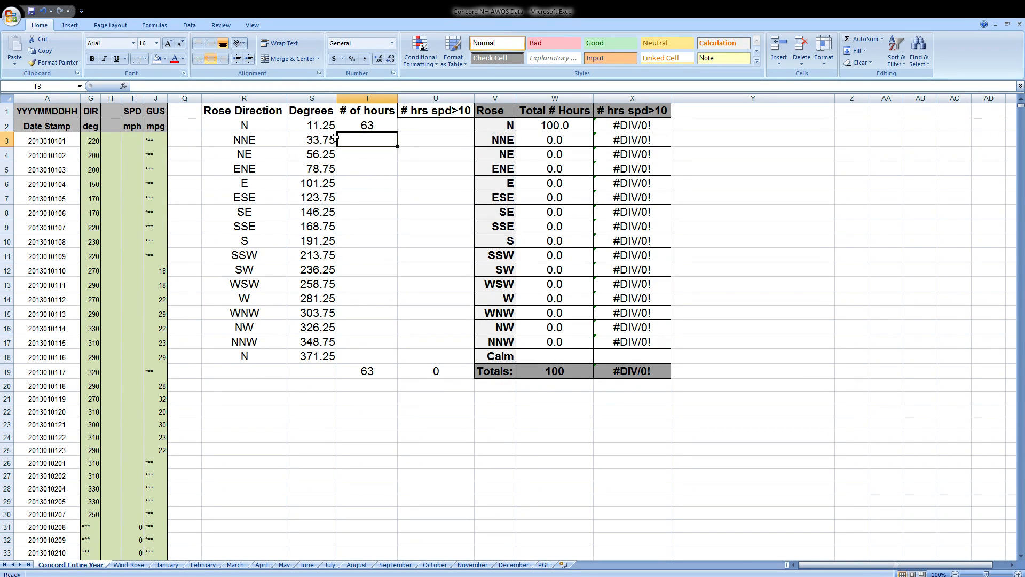
Extend the FREQUENCY formula over T2:T18 as an array formula and check the Total # Hours column.
{"action": "left_click_drag", "start_coordinate": [367, 125], "coordinate": [365, 356]}
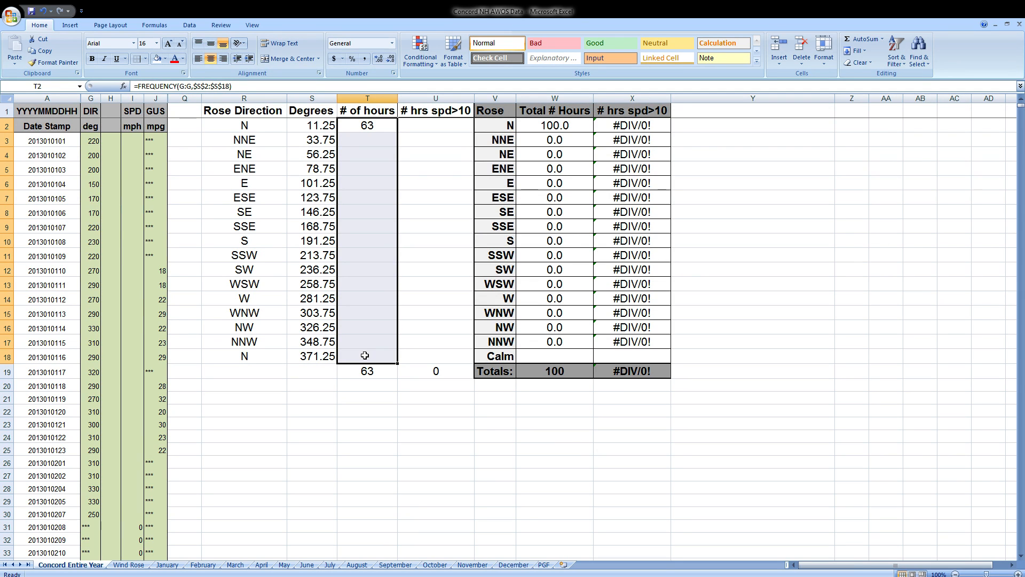
{"action": "left_click", "coordinate": [233, 87]}
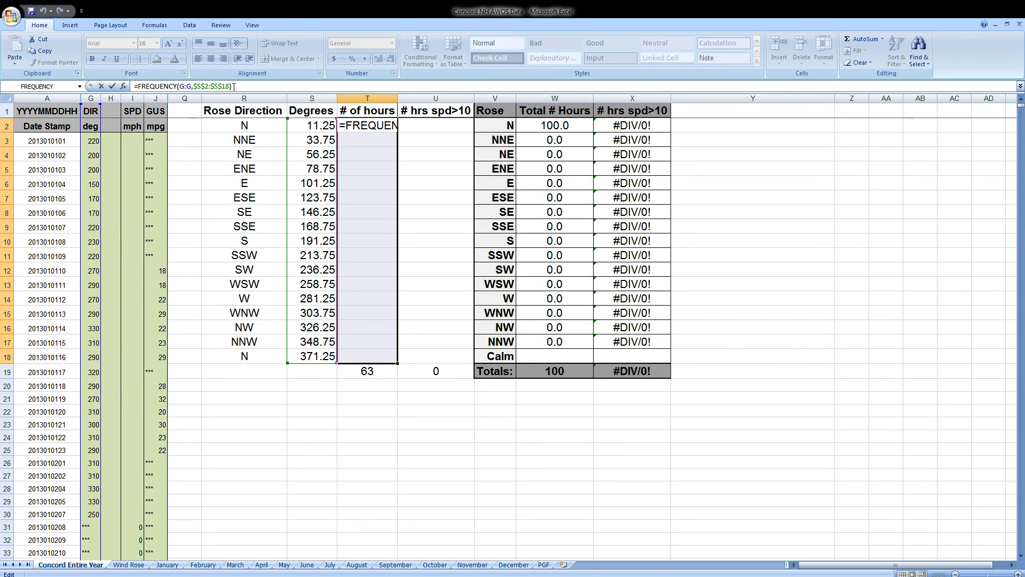
{"action": "left_click", "coordinate": [233, 86]}
{"action": "key", "text": "ctrl+shift+Return"}
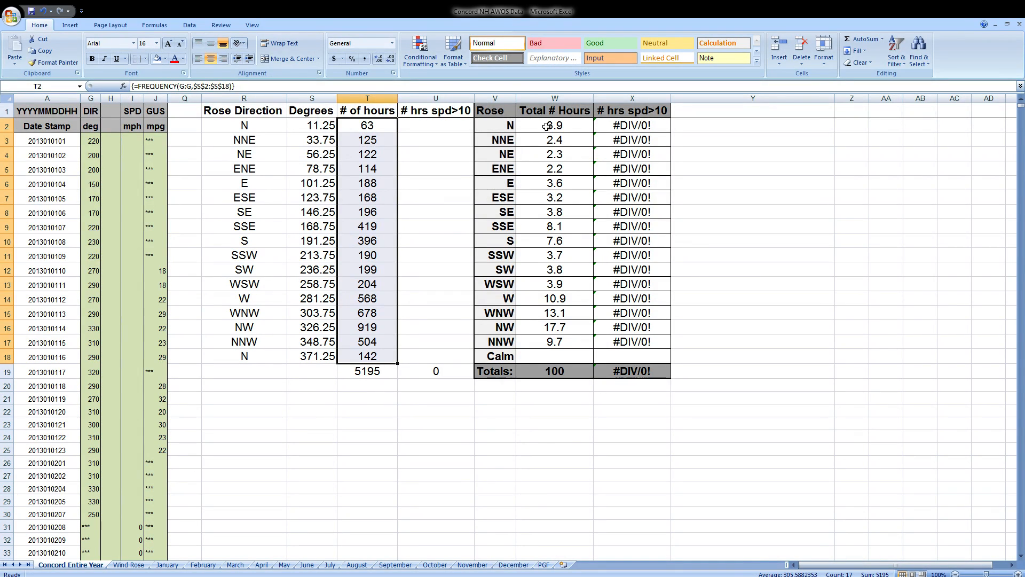
{"action": "left_click_drag", "start_coordinate": [547, 122], "coordinate": [549, 337]}
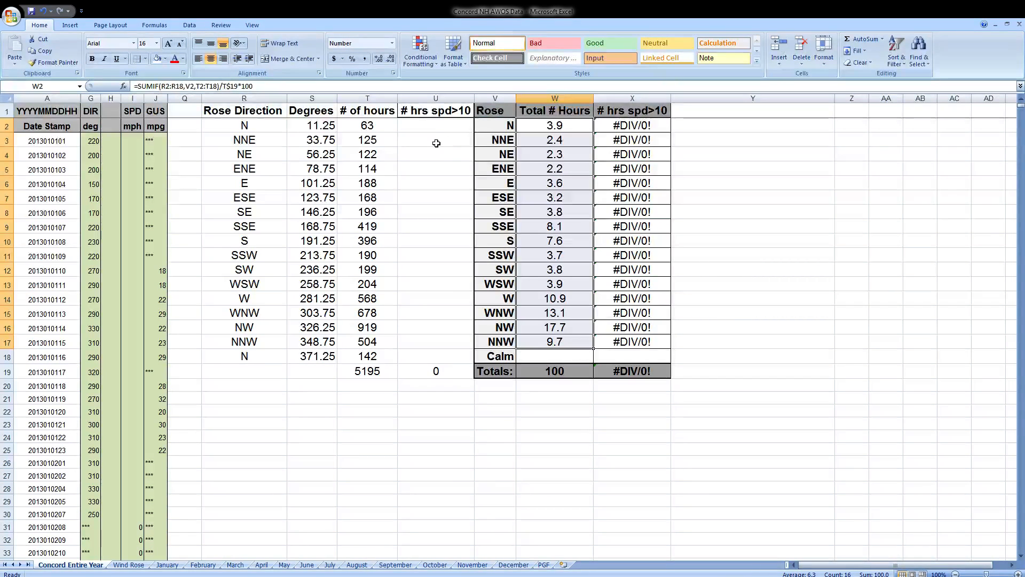
Enter =IF(I3>10,G3,"") in cell H3 to return the wind direction only for speeds above 10 mph.
{"action": "left_click", "coordinate": [109, 141]}
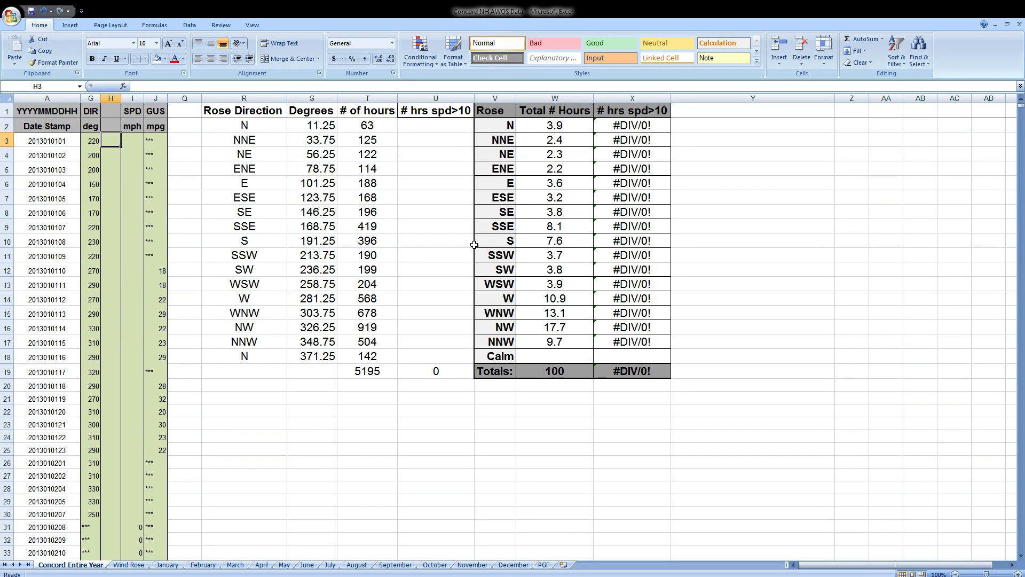
{"action": "type", "text": "=IF("}
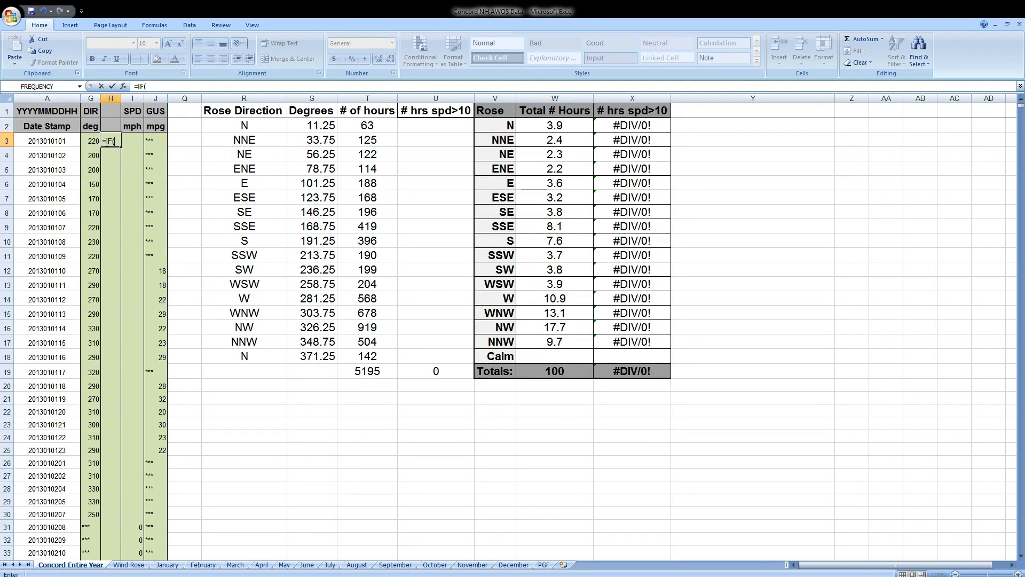
{"action": "left_click", "coordinate": [136, 140]}
{"action": "type", "text": ">10,"}
{"action": "left_click", "coordinate": [90, 140]}
{"action": "type", "text": ","}
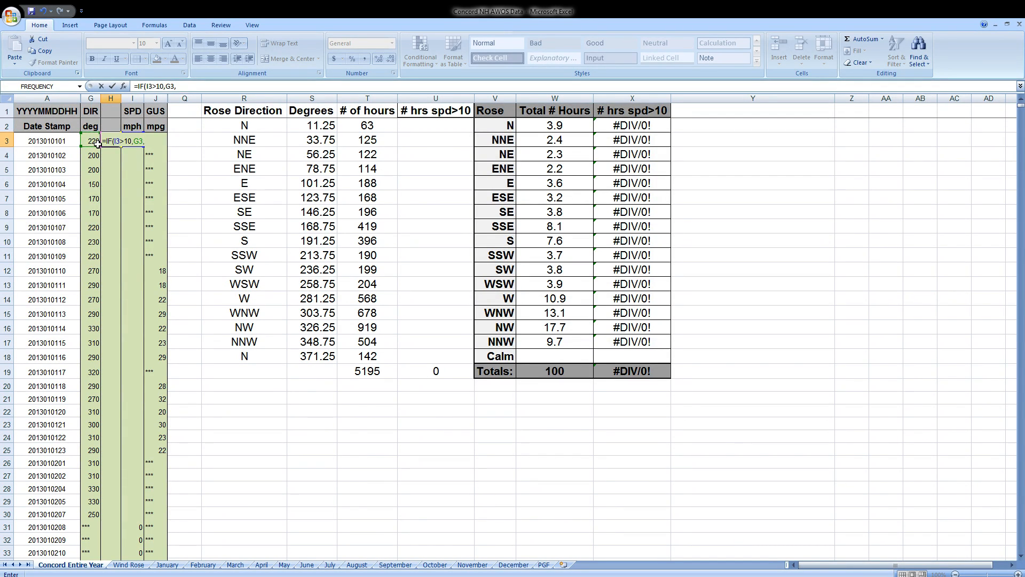
{"action": "type", "text": "\"\")"}
{"action": "key", "text": "Return"}
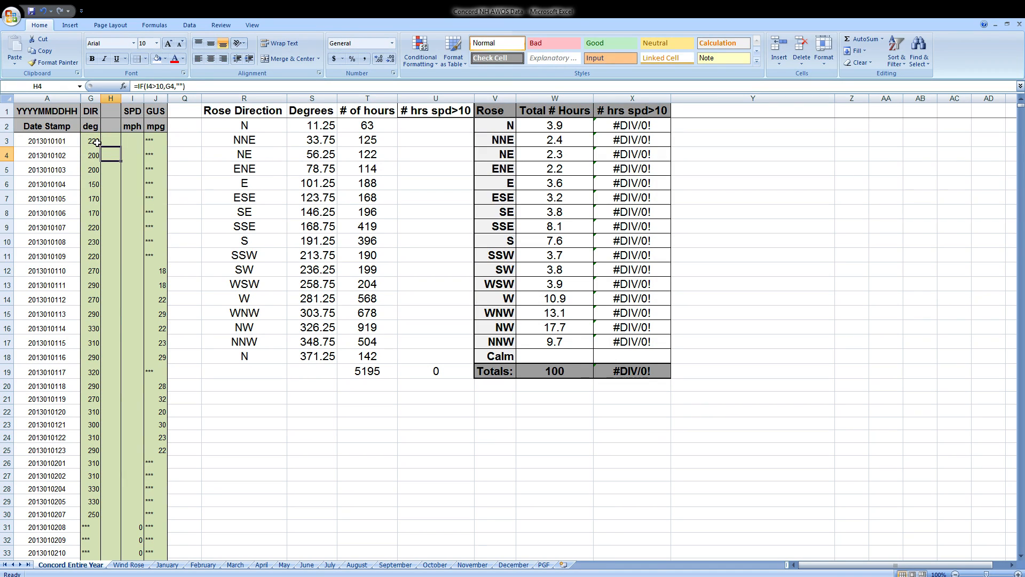
Fill the H3 formula down column H for all data rows and check the results against the SPD values.
{"action": "left_click", "coordinate": [105, 140]}
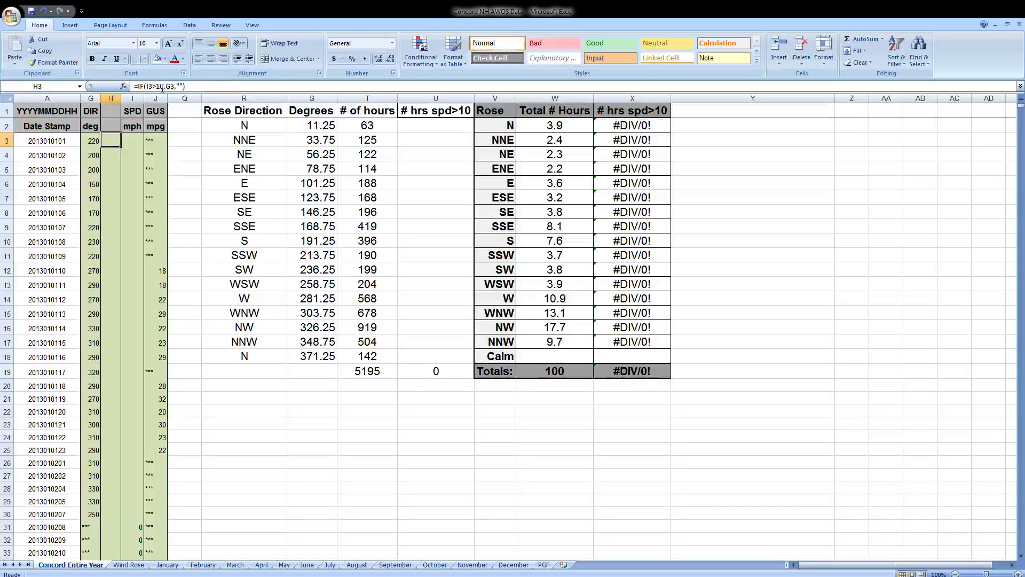
{"action": "left_click_drag", "start_coordinate": [188, 86], "coordinate": [132, 88]}
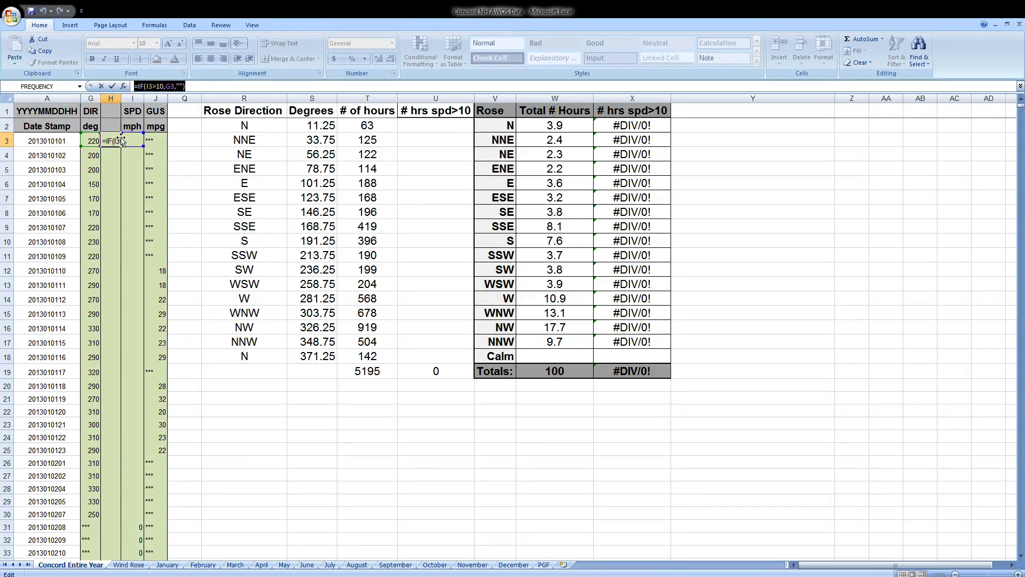
{"action": "key", "text": "Escape"}
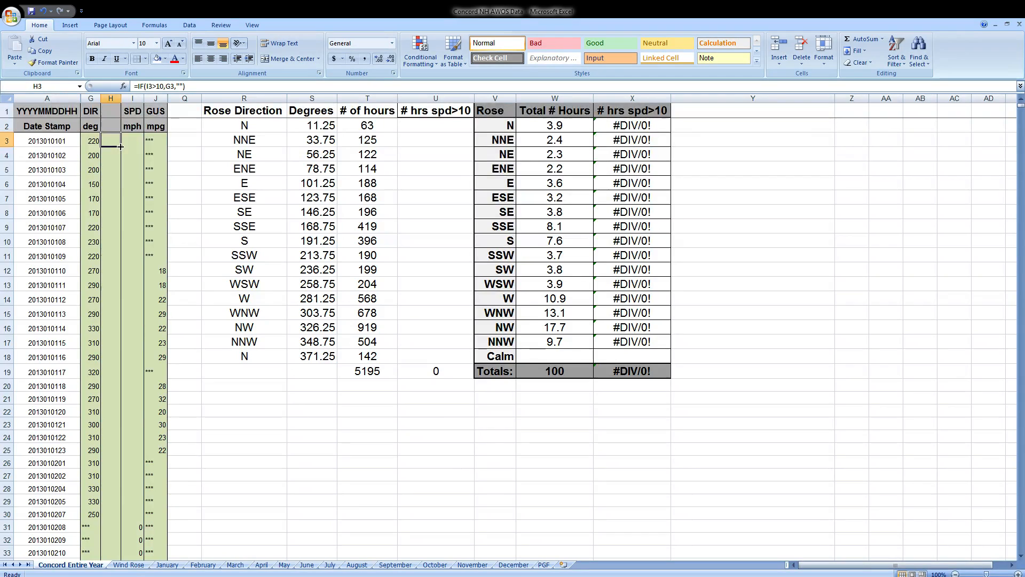
{"action": "double_click", "coordinate": [121, 146]}
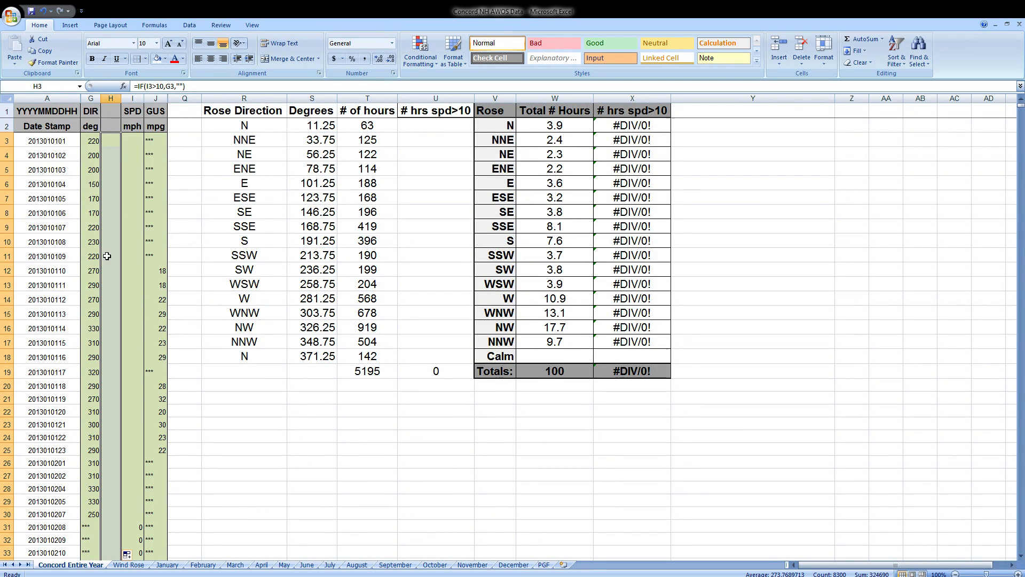
{"action": "scroll", "coordinate": [96, 328], "scroll_direction": "down", "scroll_amount": 5}
{"action": "scroll", "coordinate": [96, 333], "scroll_direction": "down", "scroll_amount": 6}
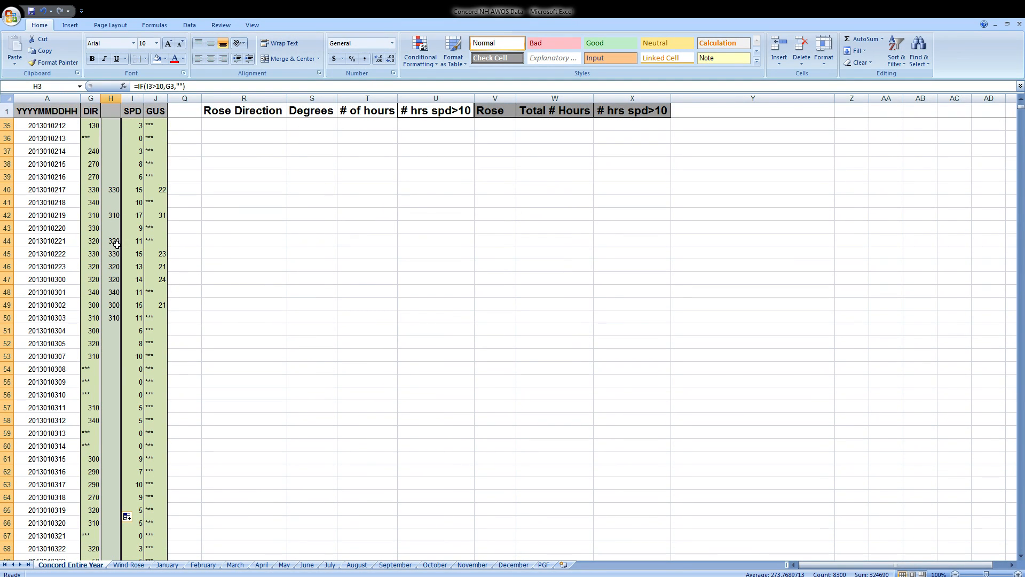
{"action": "left_click", "coordinate": [138, 228]}
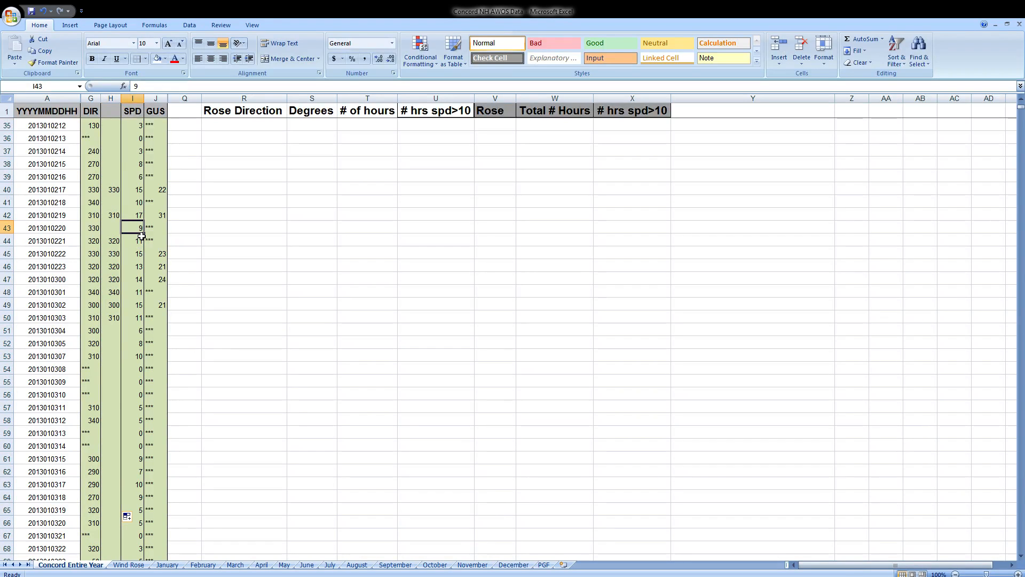
{"action": "left_click", "coordinate": [141, 243]}
{"action": "left_click", "coordinate": [114, 242]}
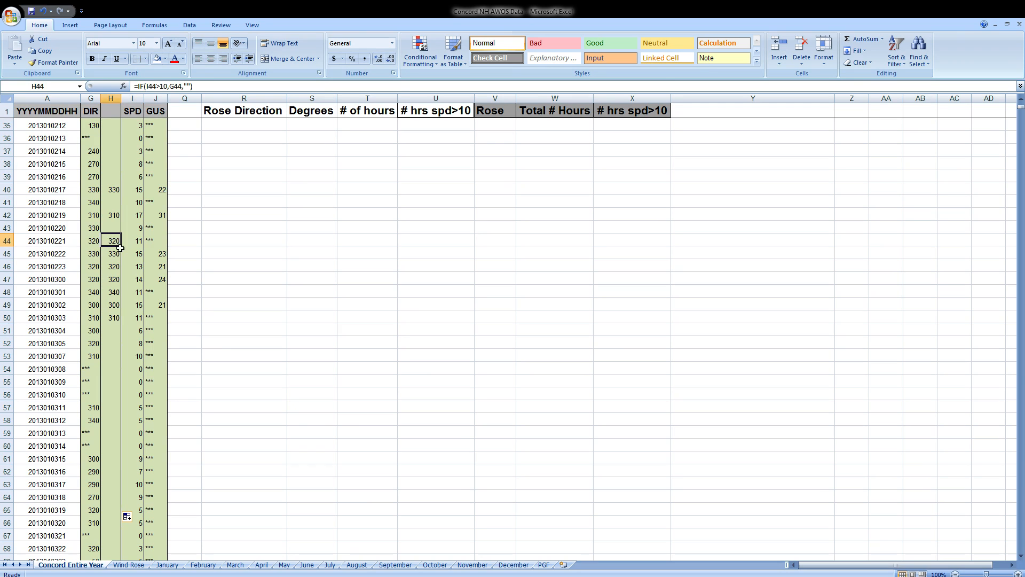
{"action": "scroll", "coordinate": [410, 308], "scroll_direction": "up", "scroll_amount": 11}
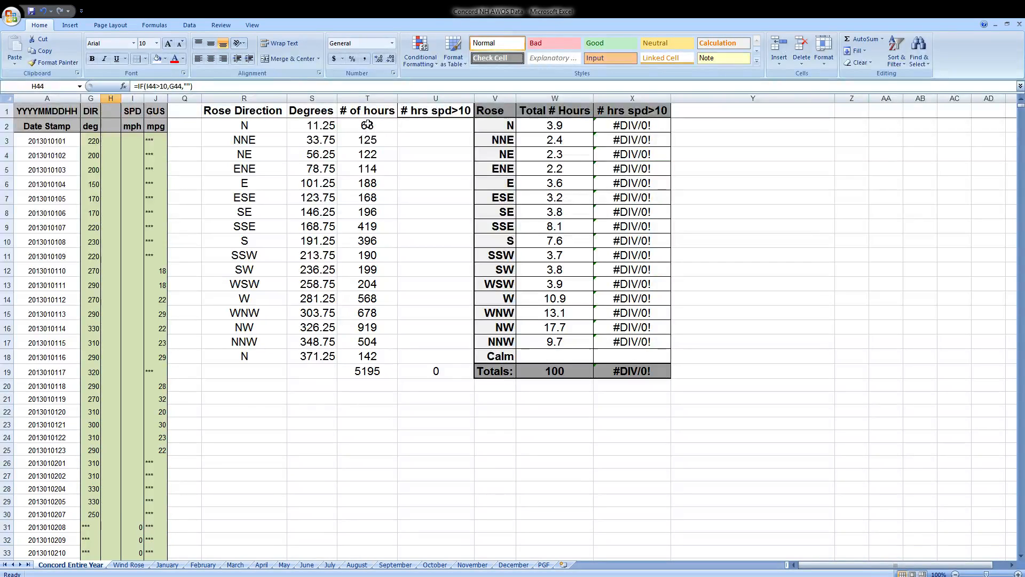
Copy the array formula from T2:T18 across to U2:U18 under # hrs spd>10 and check the NW result in X16.
{"action": "left_click", "coordinate": [91, 98]}
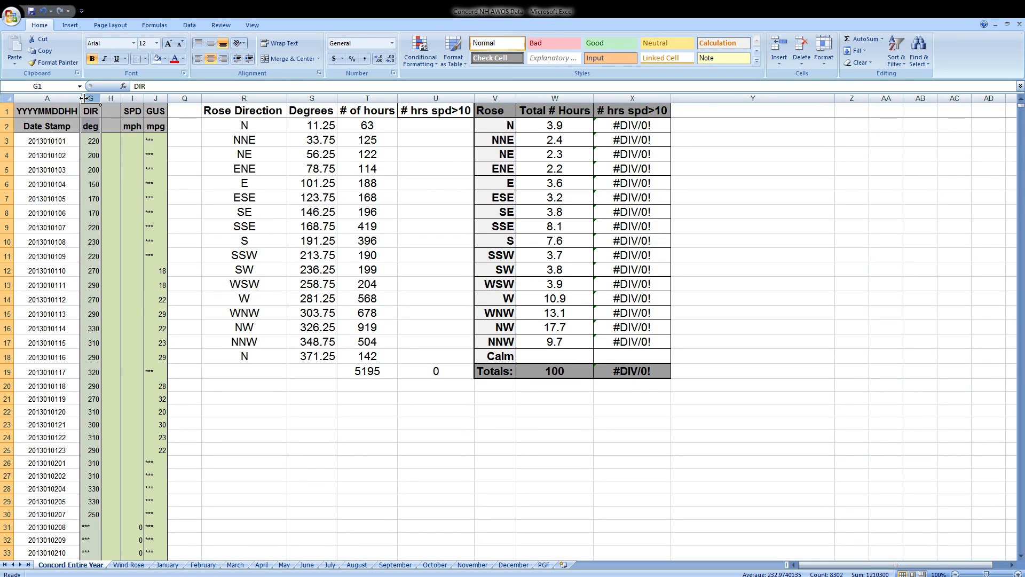
{"action": "left_click", "coordinate": [374, 124]}
{"action": "left_click_drag", "start_coordinate": [374, 124], "coordinate": [440, 361]}
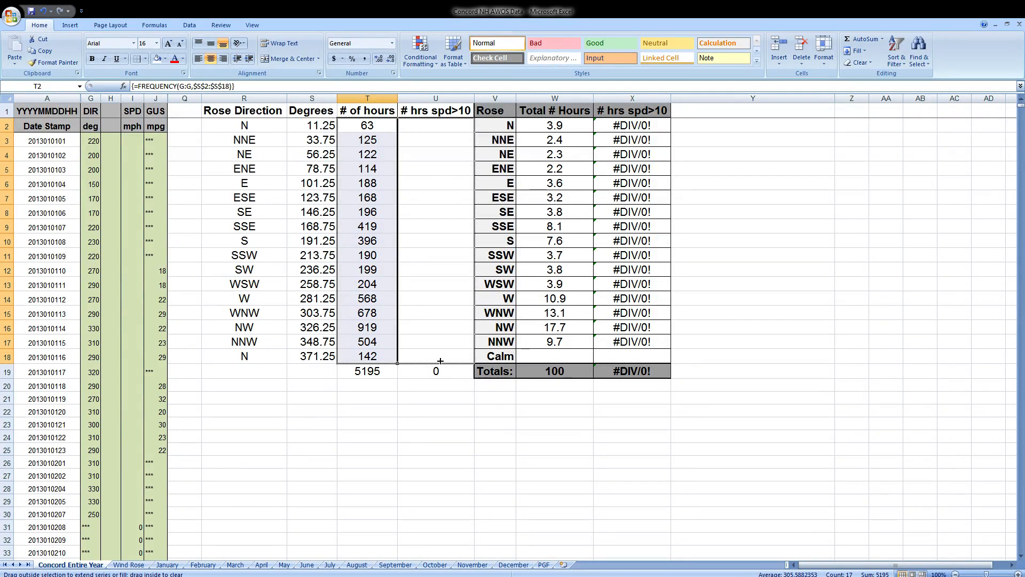
{"action": "left_click_drag", "start_coordinate": [441, 361], "coordinate": [441, 361]}
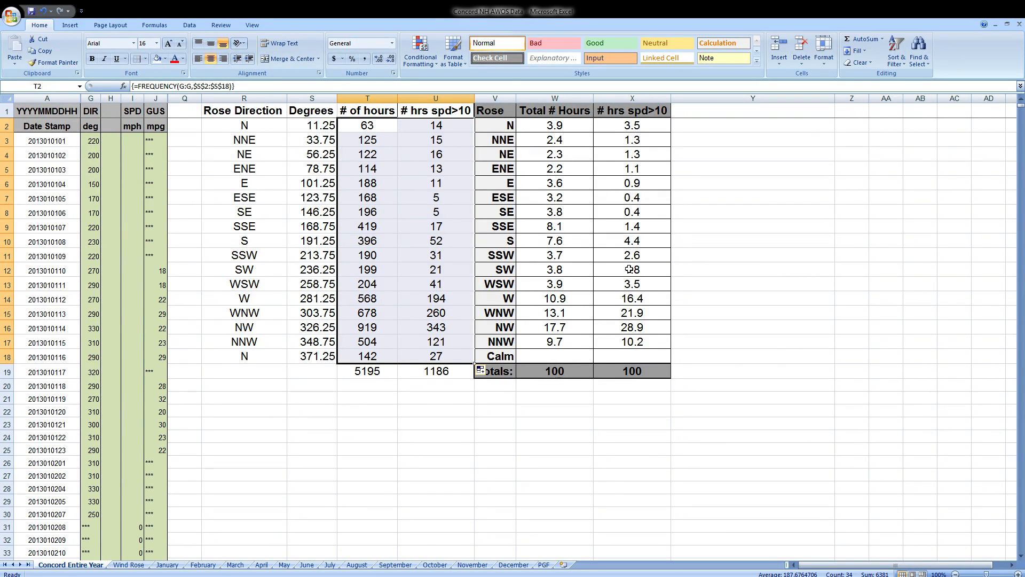
{"action": "left_click", "coordinate": [641, 330]}
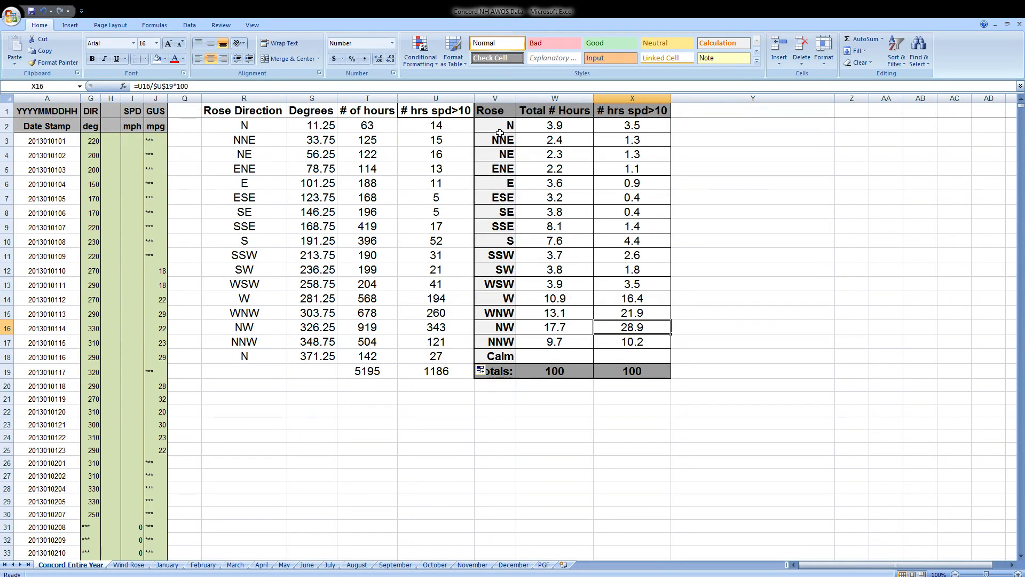
Insert a clustered column chart from the wind rose table range V2:X17.
{"action": "left_click_drag", "start_coordinate": [497, 128], "coordinate": [634, 340]}
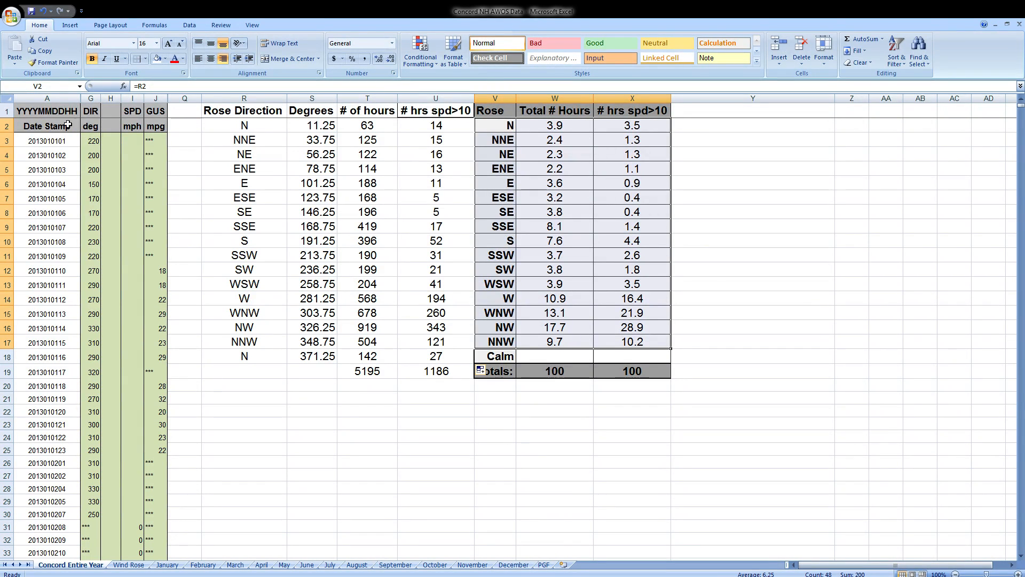
{"action": "left_click", "coordinate": [70, 25]}
{"action": "left_click", "coordinate": [173, 51]}
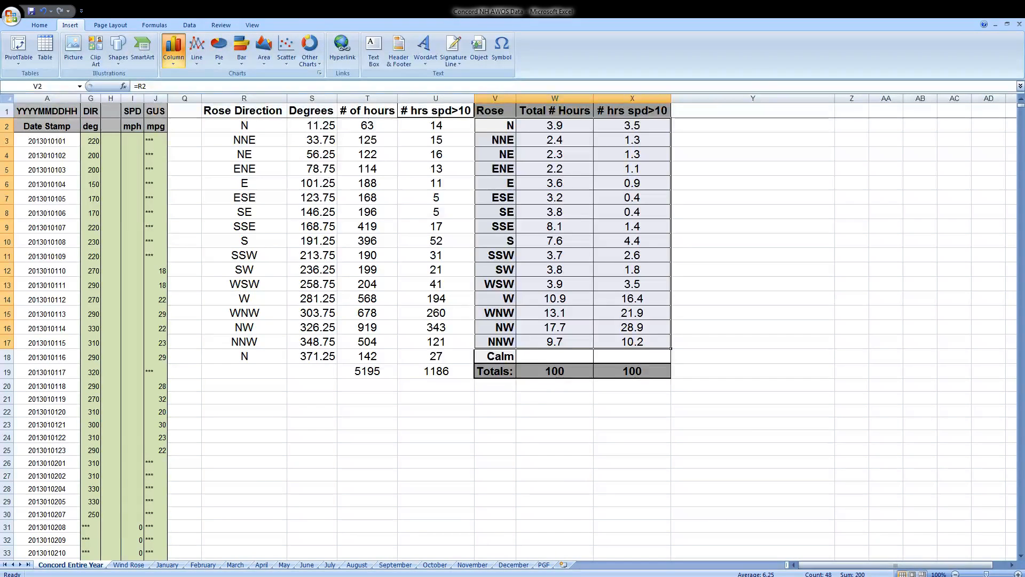
{"action": "left_click", "coordinate": [177, 93]}
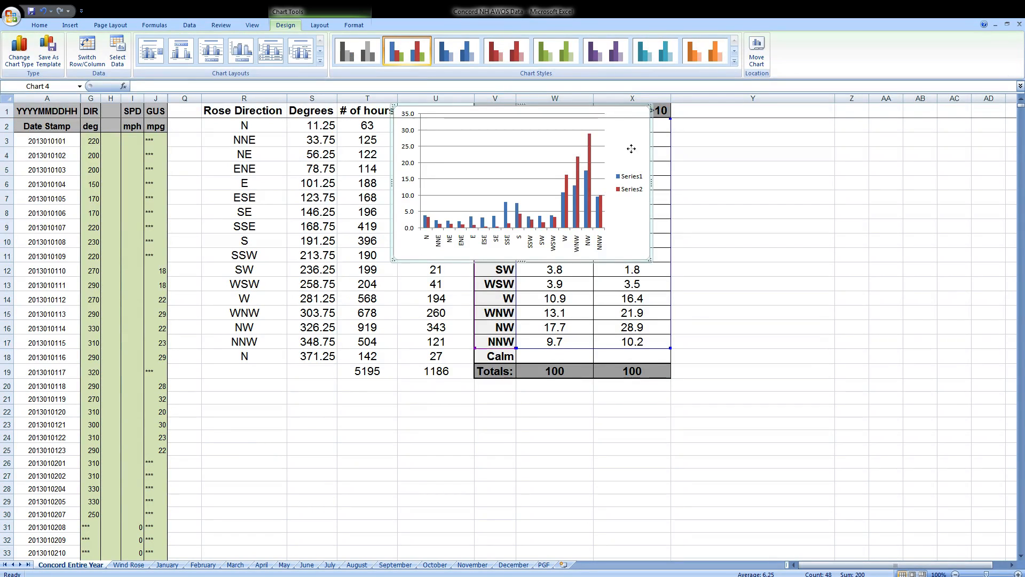
Move the chart over the Rose Direction table, enlarge it to about row 20, and apply a layout with chart and axis titles.
{"action": "left_click_drag", "start_coordinate": [745, 241], "coordinate": [449, 195]}
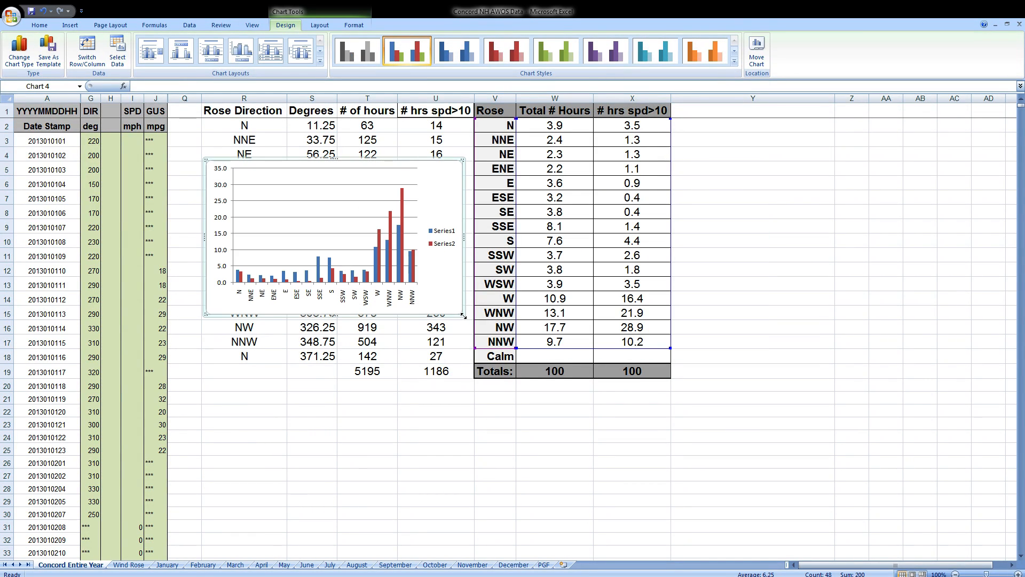
{"action": "left_click_drag", "start_coordinate": [463, 314], "coordinate": [641, 384]}
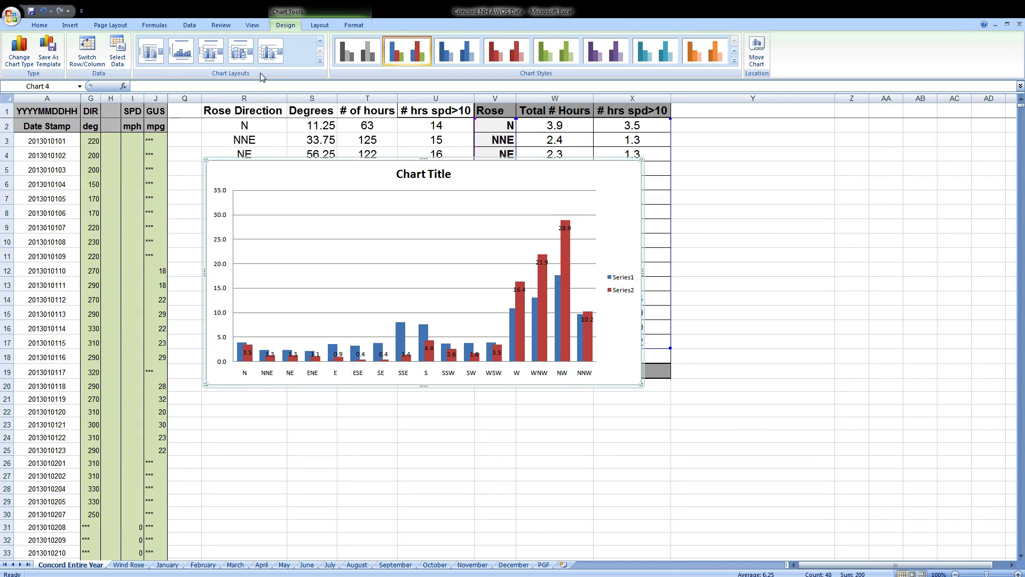
{"action": "left_click", "coordinate": [281, 54]}
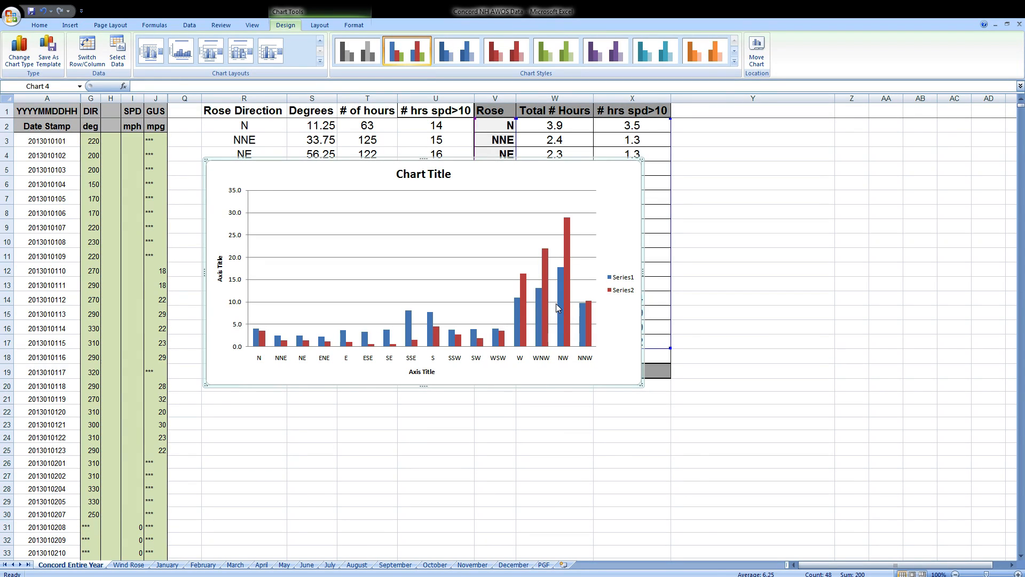
Unhide the hidden columns between A and R, then select column E (SLP).
{"action": "left_click", "coordinate": [75, 96]}
{"action": "left_click_drag", "start_coordinate": [74, 96], "coordinate": [237, 96]}
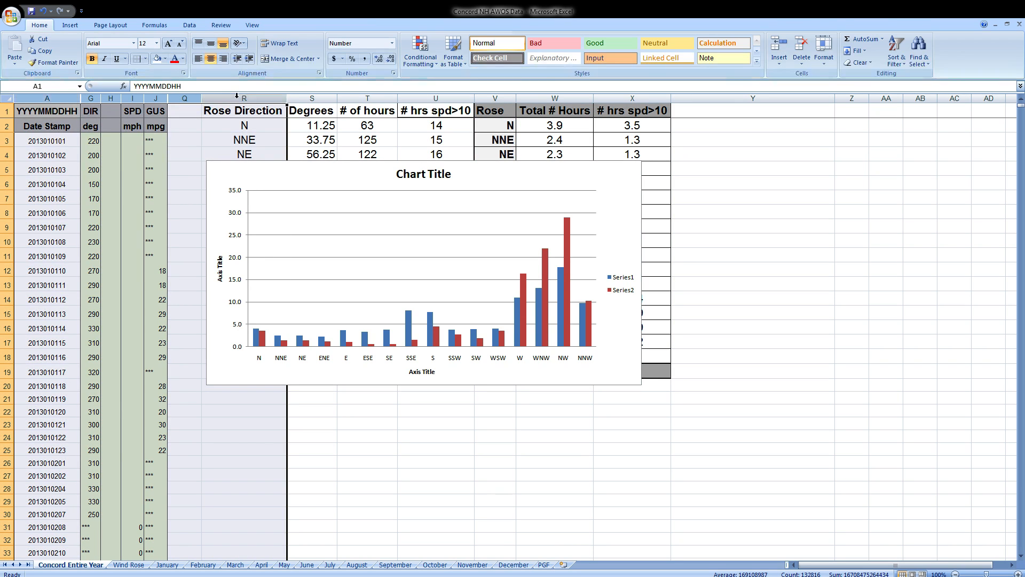
{"action": "right_click", "coordinate": [237, 97]}
{"action": "left_click", "coordinate": [267, 229]}
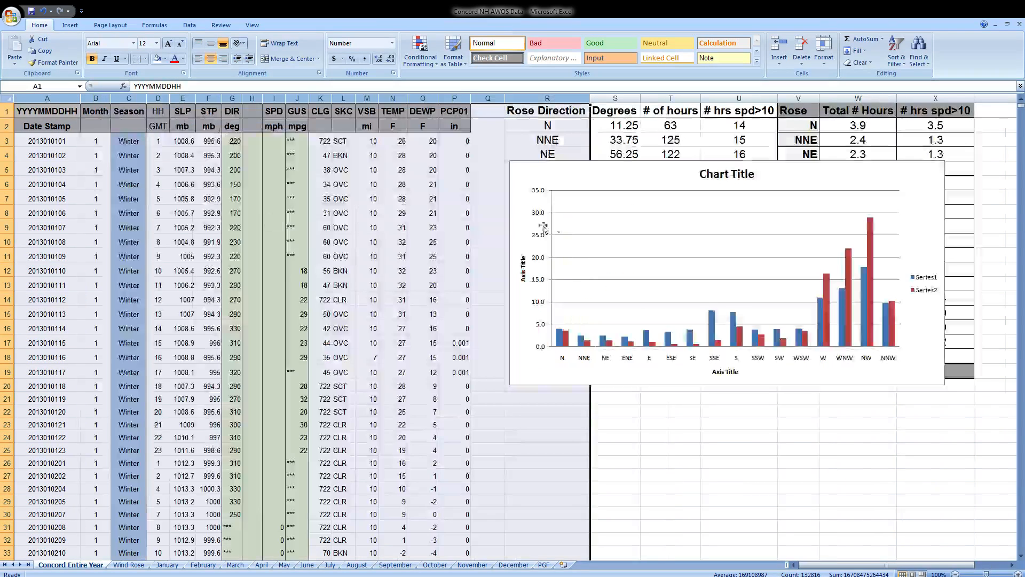
{"action": "left_click", "coordinate": [184, 96]}
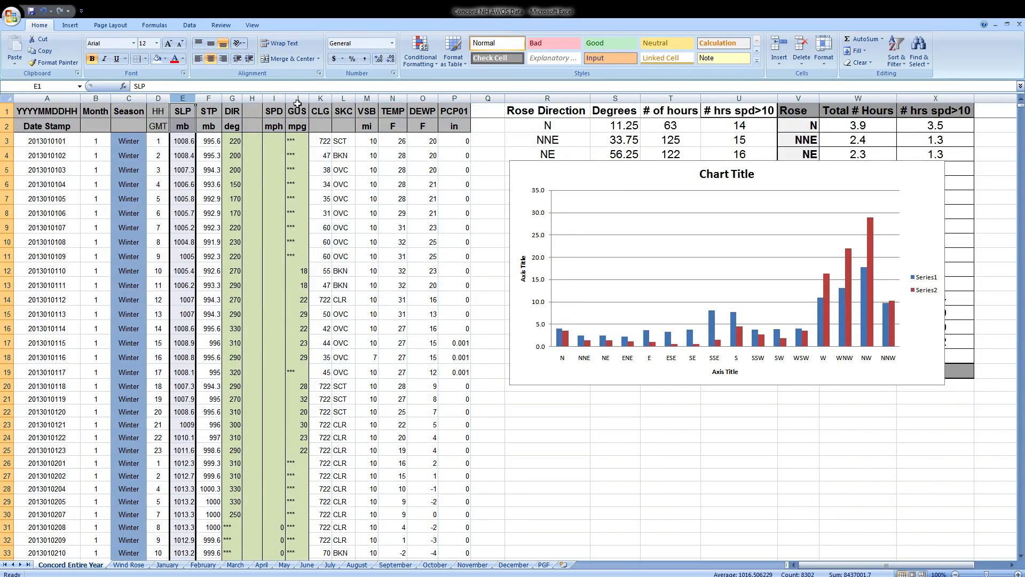